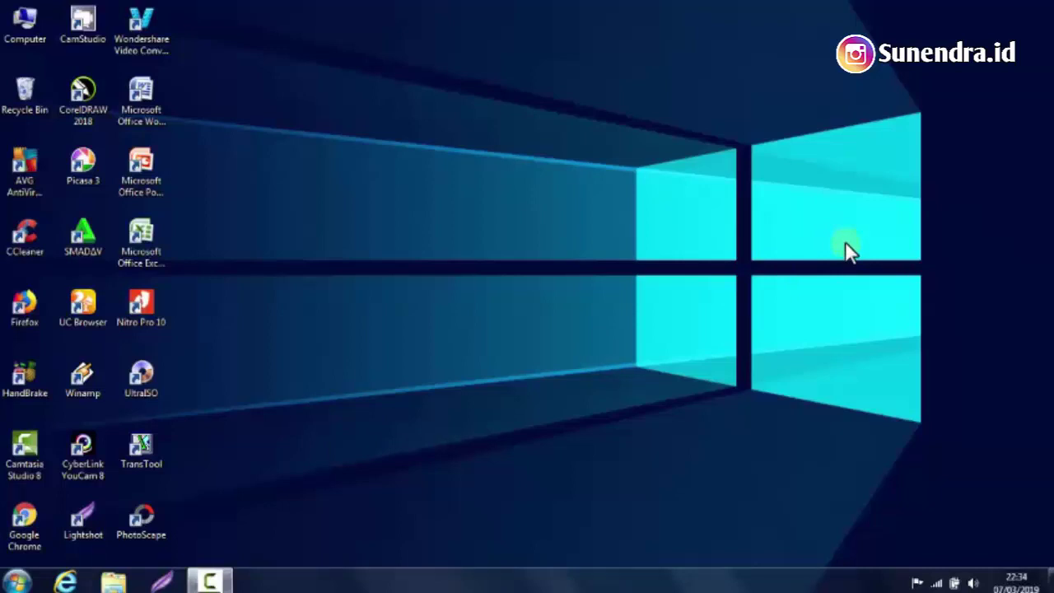
Launch Chrome from the desktop shortcut and run a Google search for 'gmail'.
{"action": "double_click", "coordinate": [37, 518]}
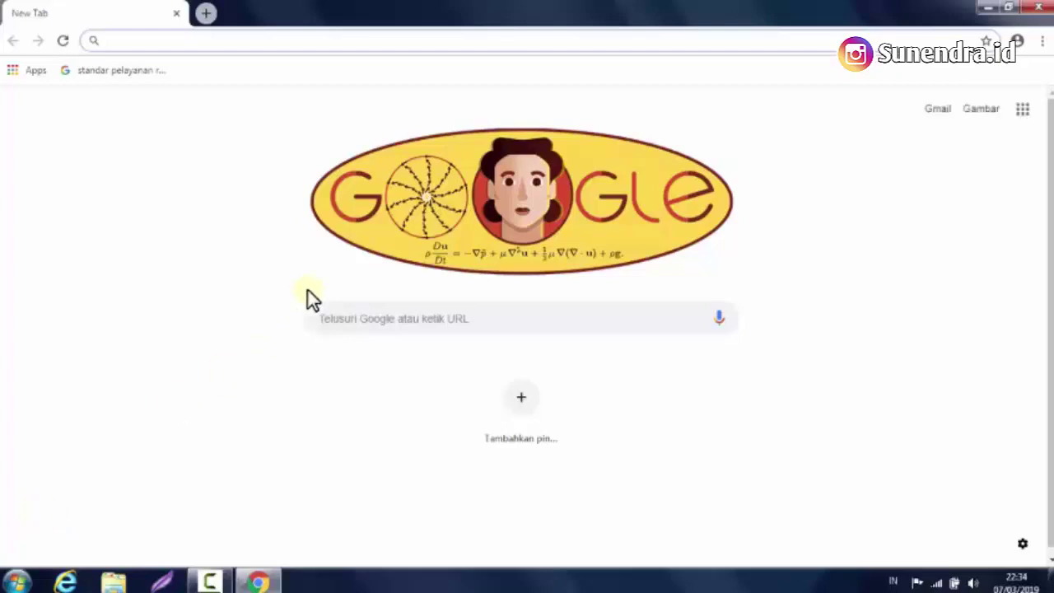
{"action": "left_click", "coordinate": [384, 323]}
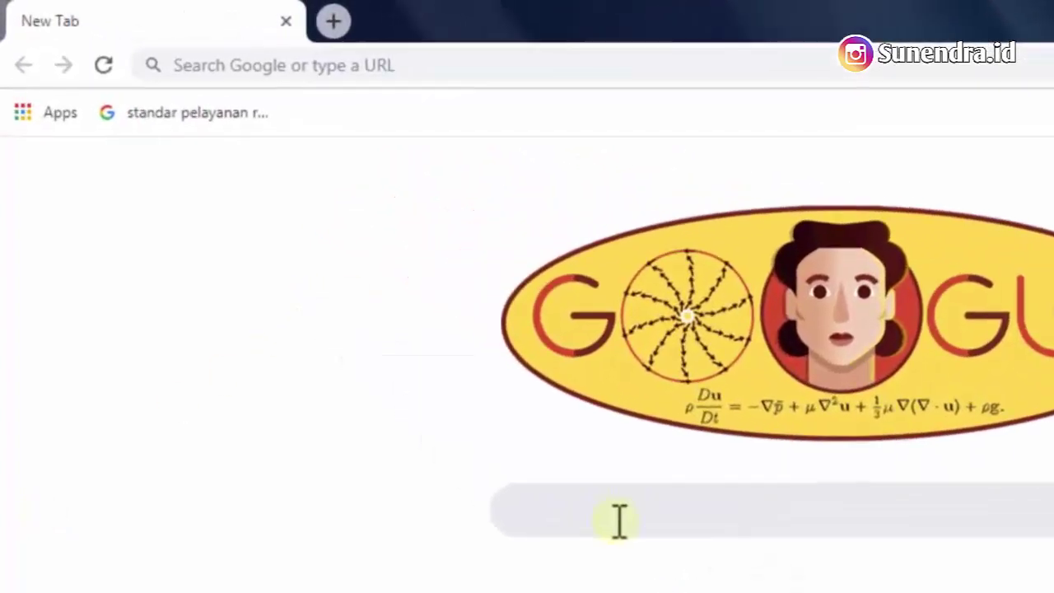
{"action": "type", "text": "gmail"}
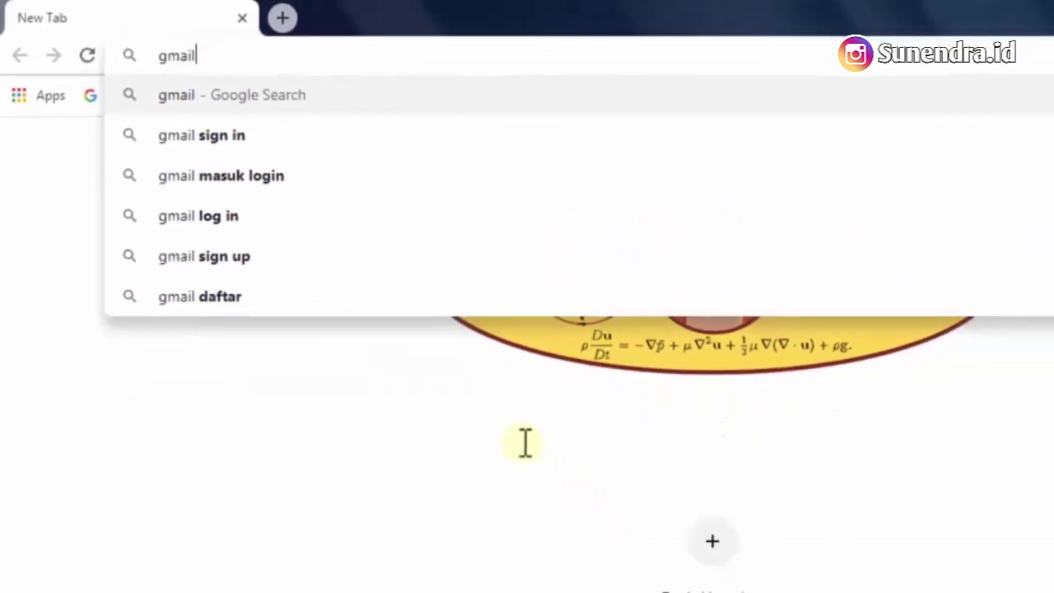
{"action": "key", "text": "Return"}
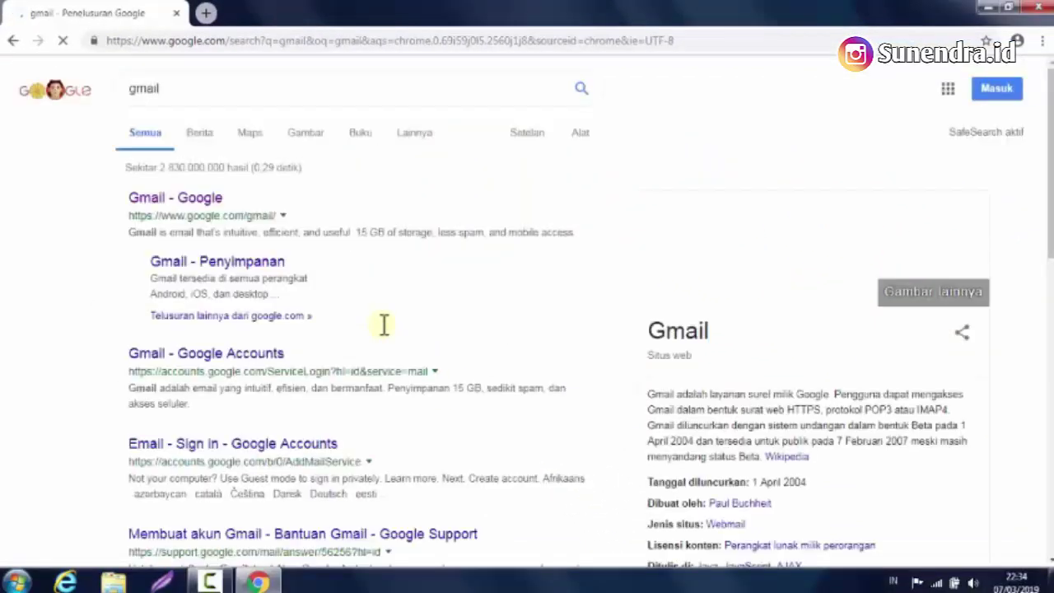
{"action": "scroll", "coordinate": [274, 280], "scroll_direction": "down", "scroll_amount": 4}
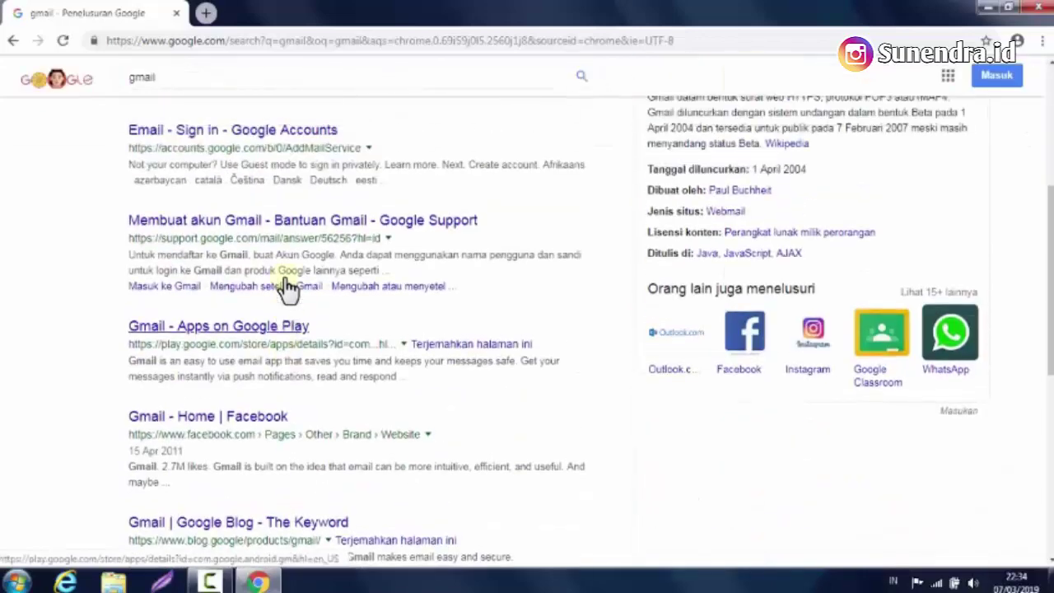
{"action": "scroll", "coordinate": [287, 287], "scroll_direction": "up", "scroll_amount": 4}
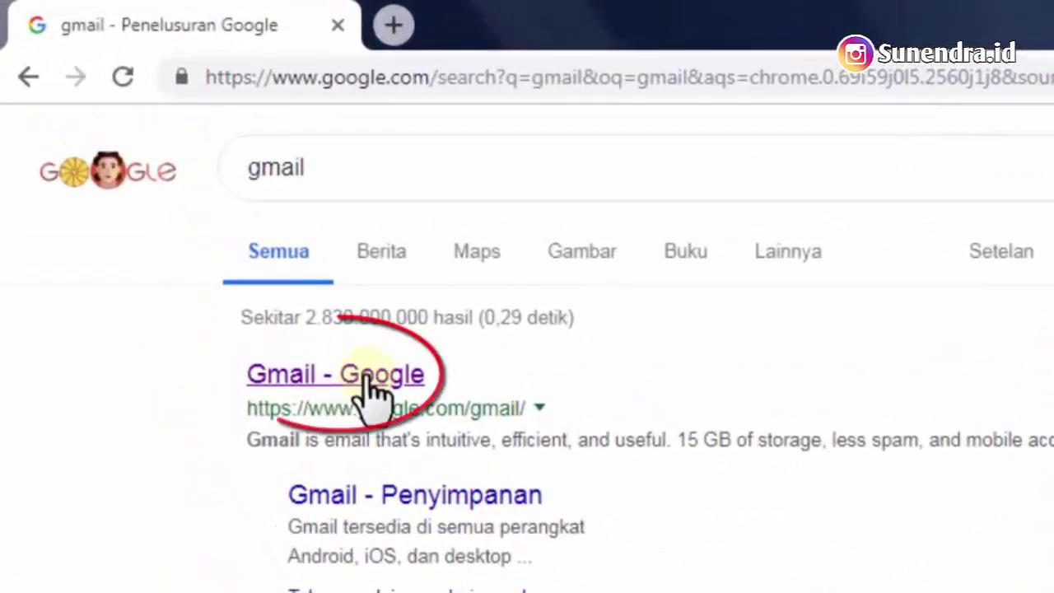
Open the 'Gmail - Google' result and choose 'Buat akun' to start a new account.
{"action": "left_click", "coordinate": [339, 353]}
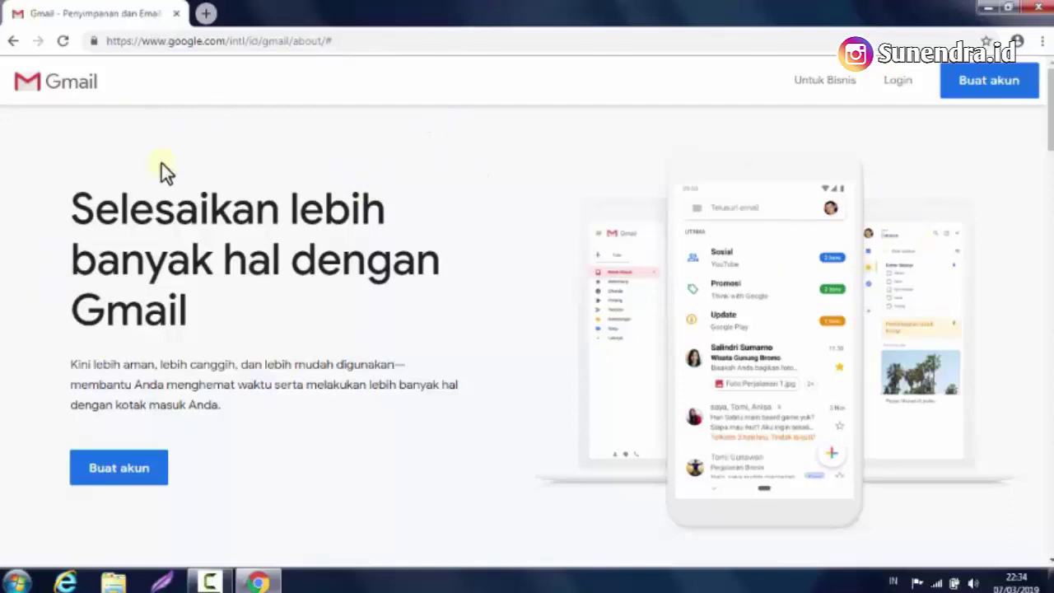
{"action": "scroll", "coordinate": [439, 197], "scroll_direction": "down", "scroll_amount": 3}
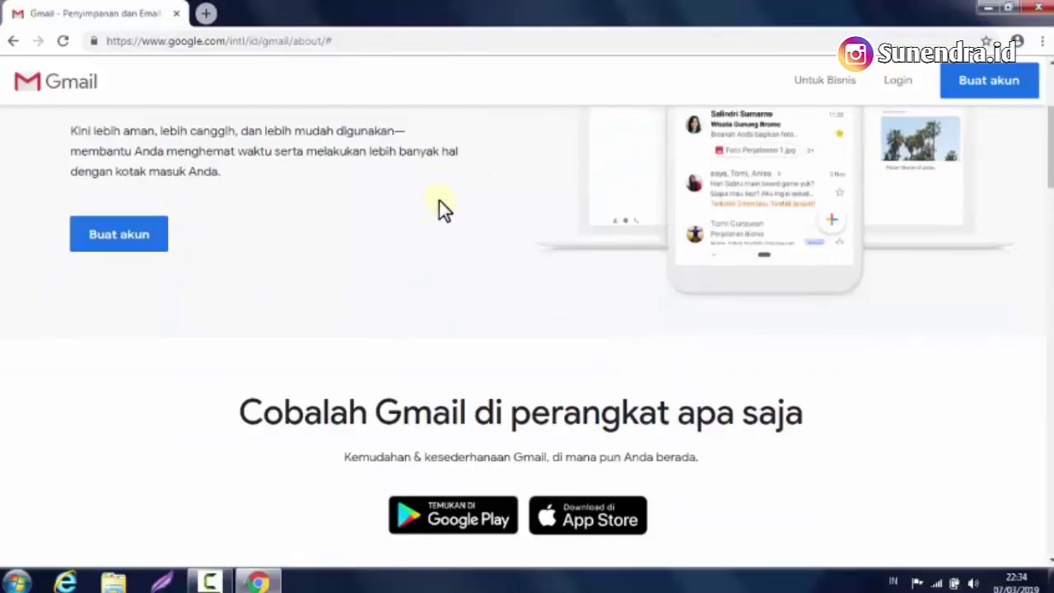
{"action": "scroll", "coordinate": [439, 201], "scroll_direction": "up", "scroll_amount": 3}
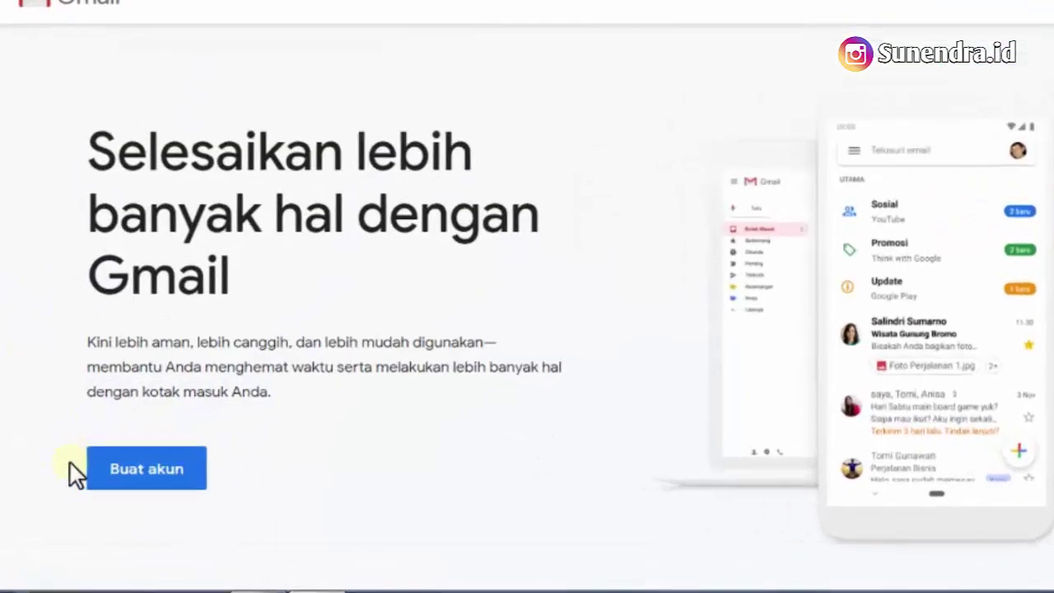
{"action": "left_click", "coordinate": [287, 485]}
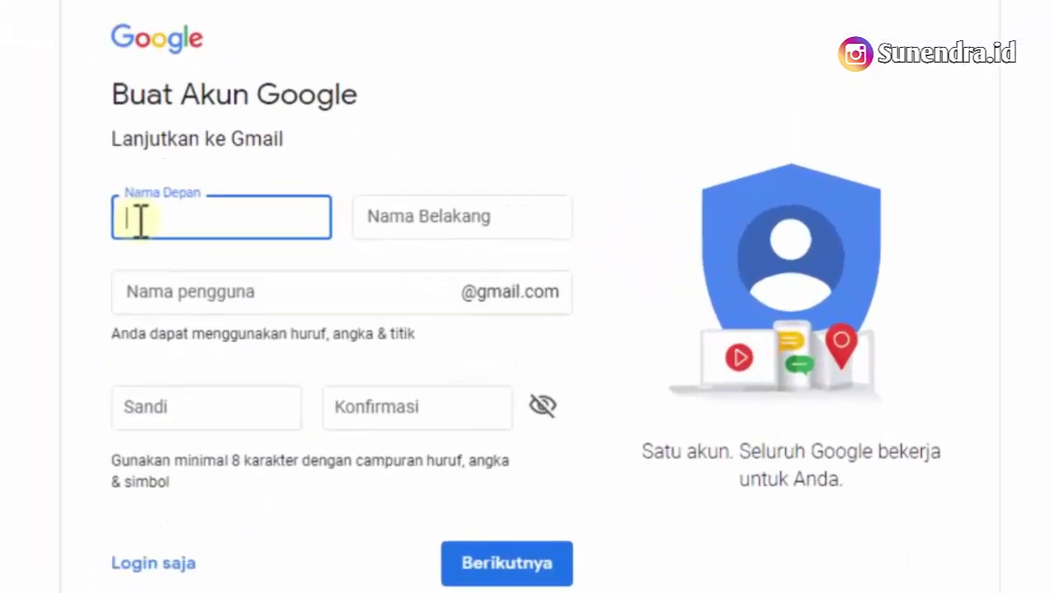
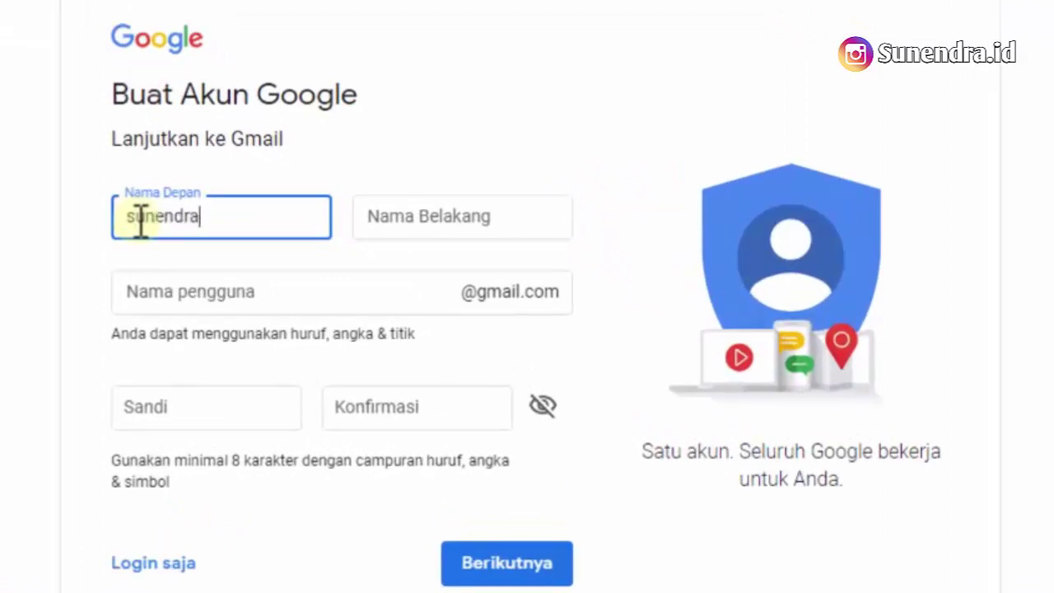
Enter the user's first name, last name and chosen Gmail username.
{"action": "left_click", "coordinate": [388, 225]}
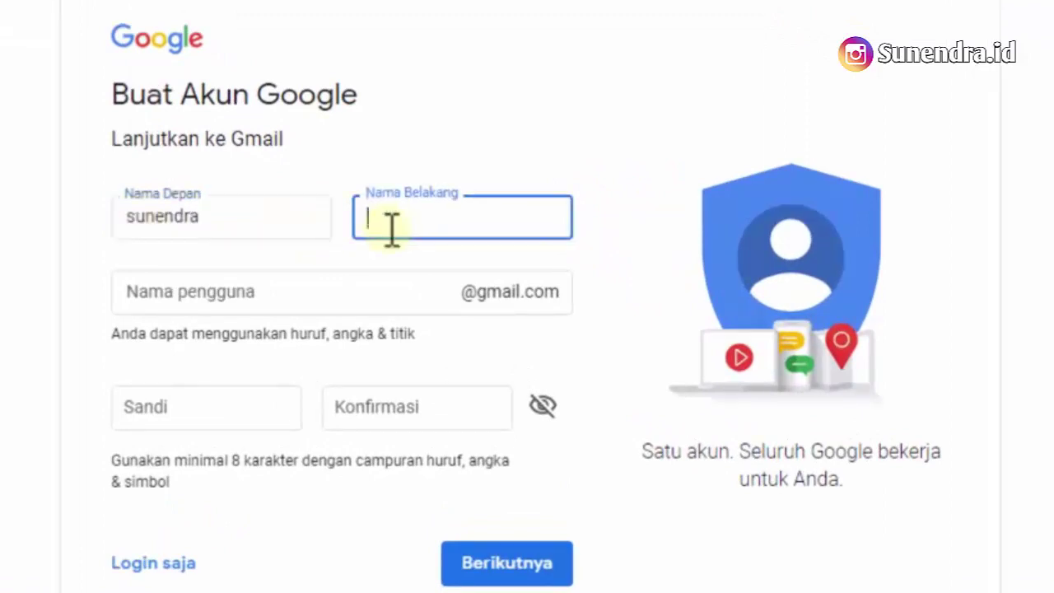
{"action": "left_click", "coordinate": [262, 298]}
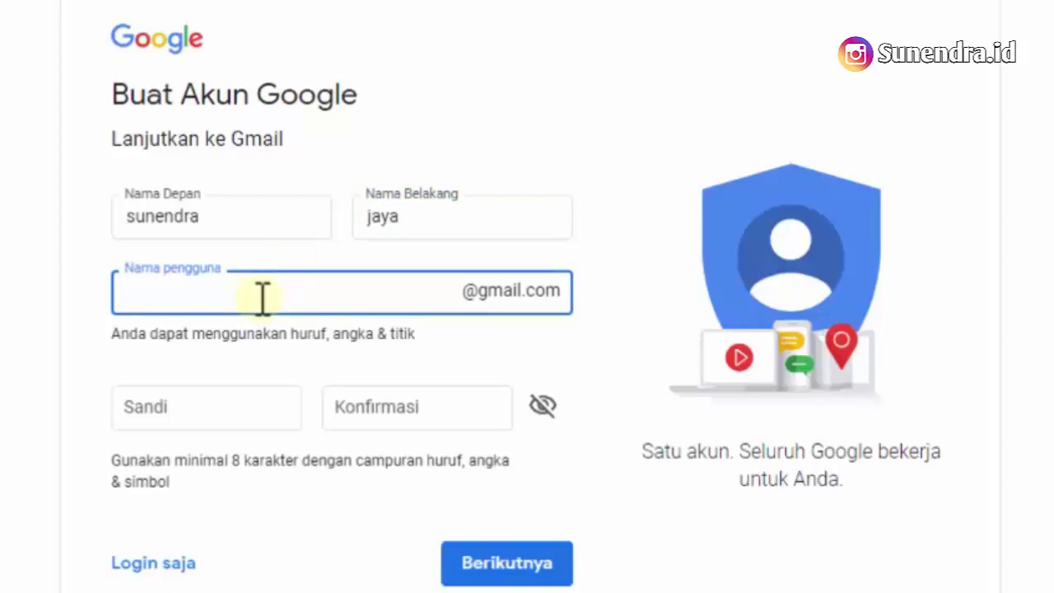
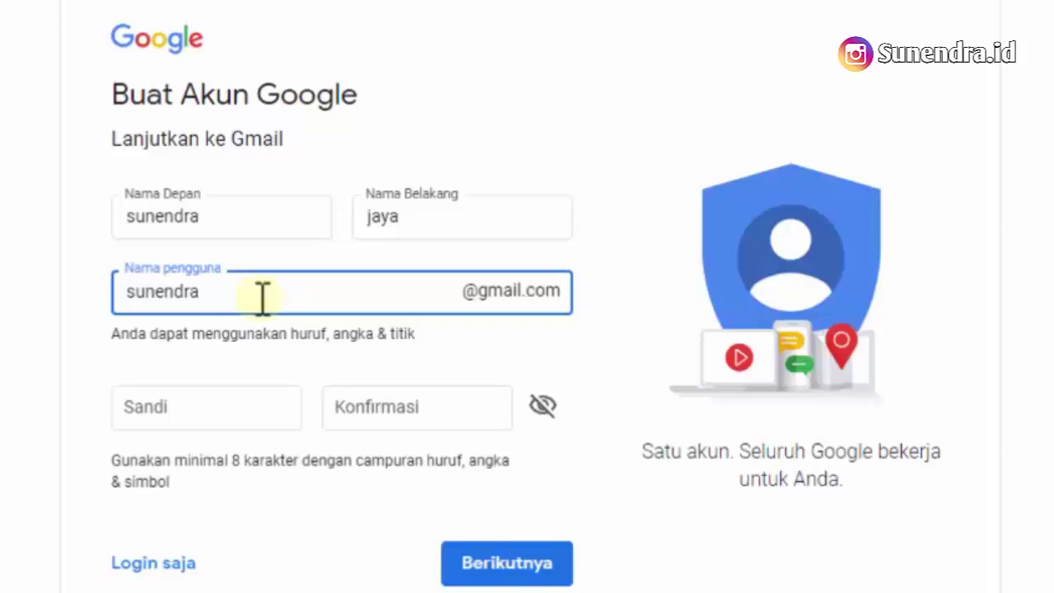
Set and confirm the account password, then submit the form with Berikutnya.
{"action": "left_click", "coordinate": [165, 409]}
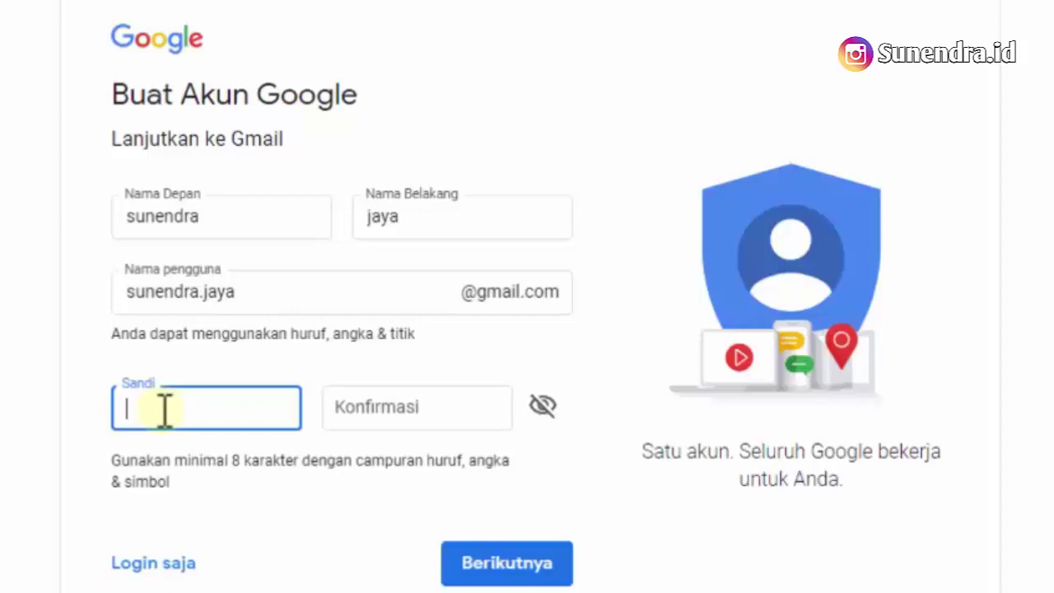
{"action": "type", "text": "•••••••••••••••••••••"}
{"action": "left_click", "coordinate": [388, 408]}
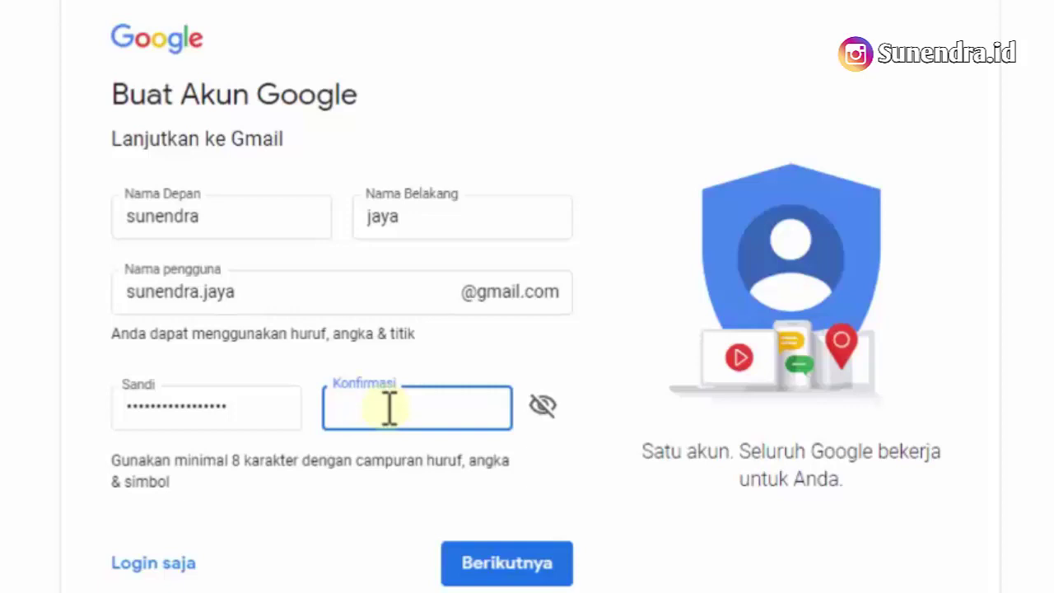
{"action": "type", "text": "•••••••••••••••••"}
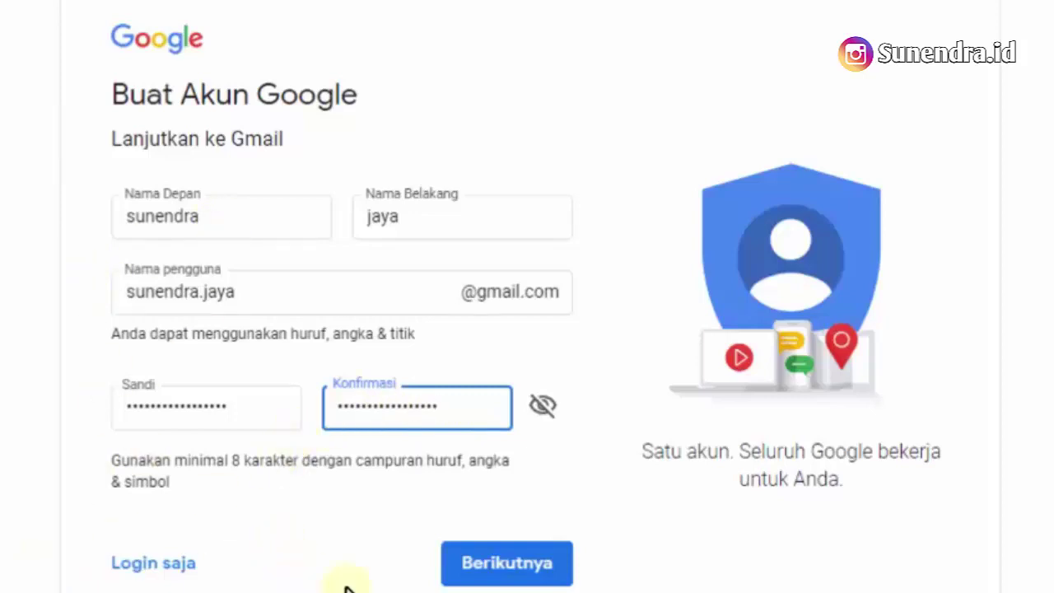
{"action": "left_click", "coordinate": [521, 570]}
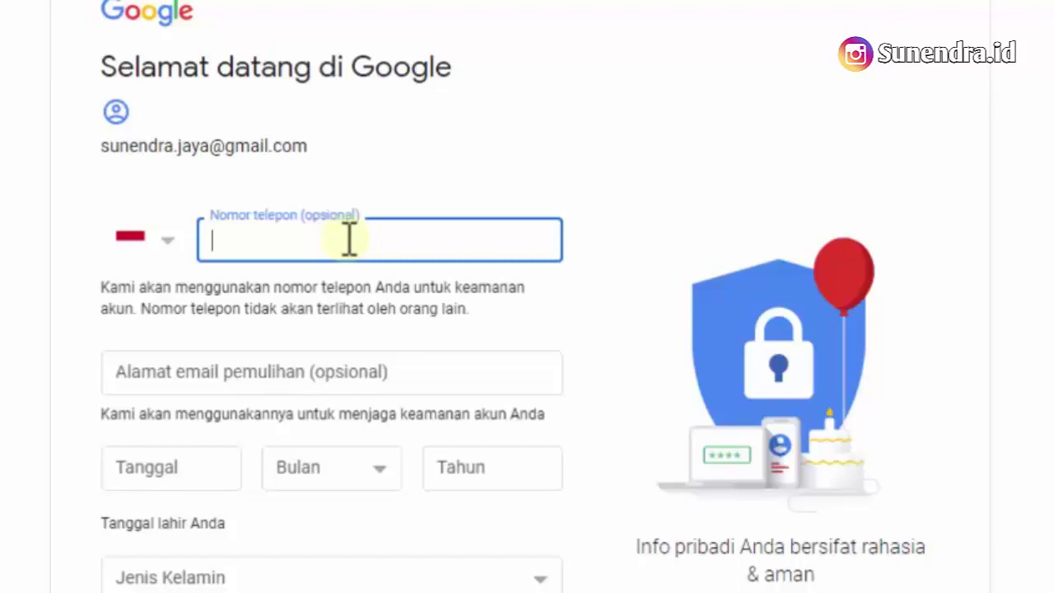
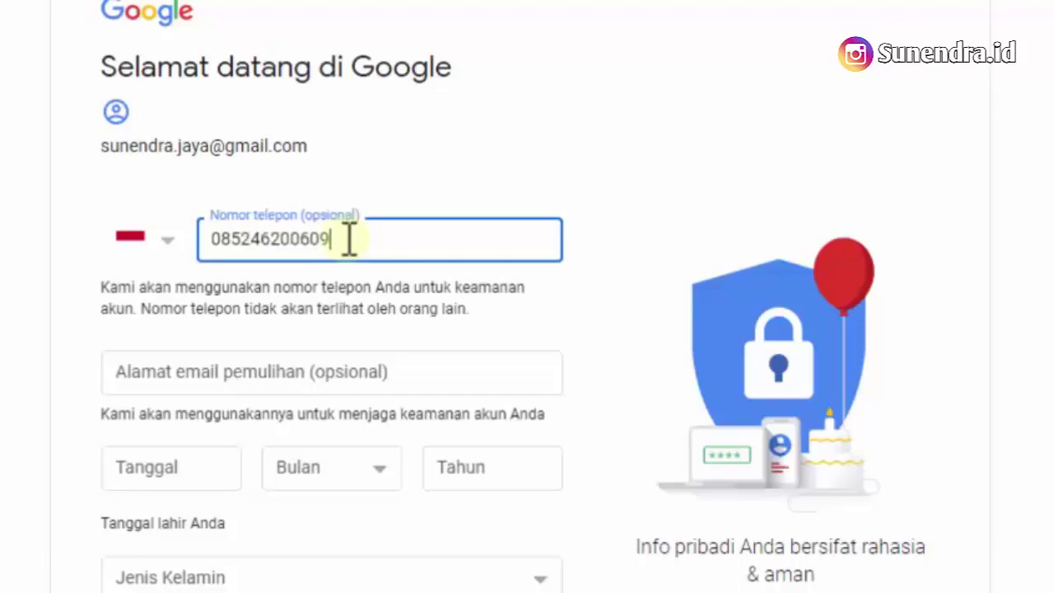
Enter the user's phone number and recovery e-mail address.
{"action": "scroll", "coordinate": [247, 305], "scroll_direction": "down", "scroll_amount": 2}
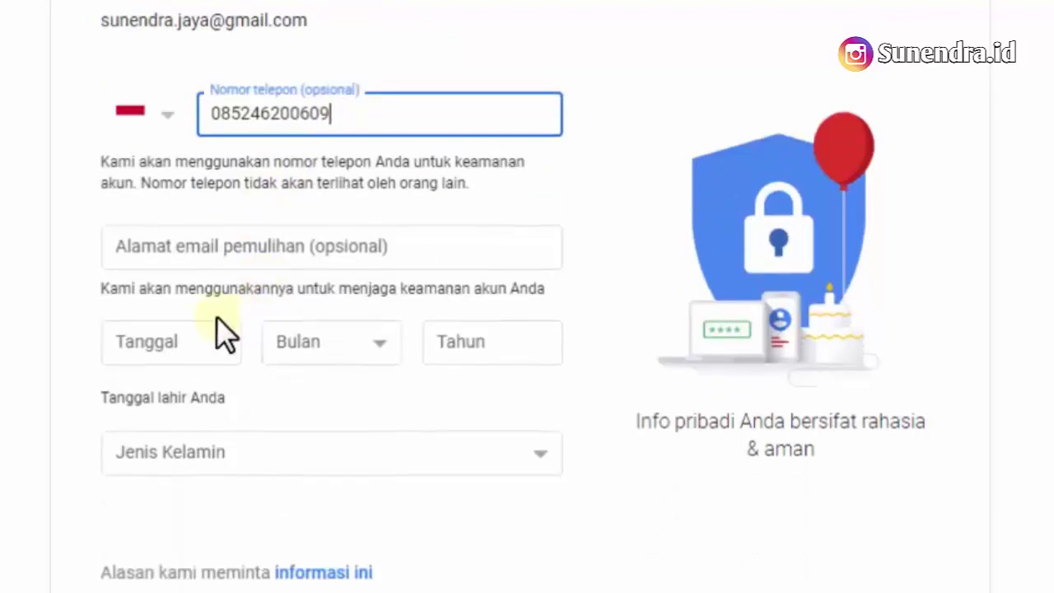
{"action": "left_click", "coordinate": [152, 251]}
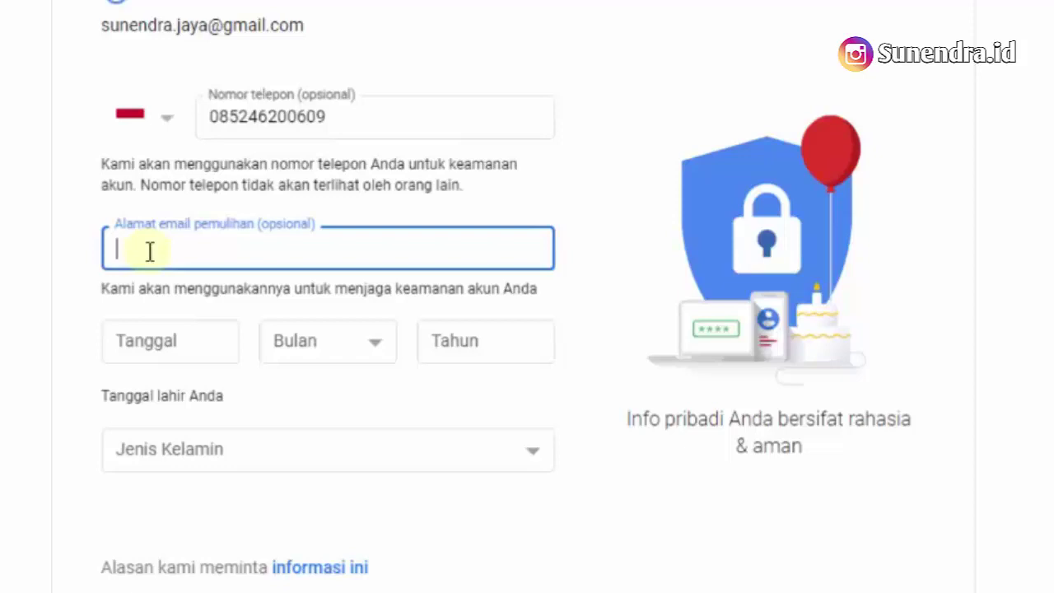
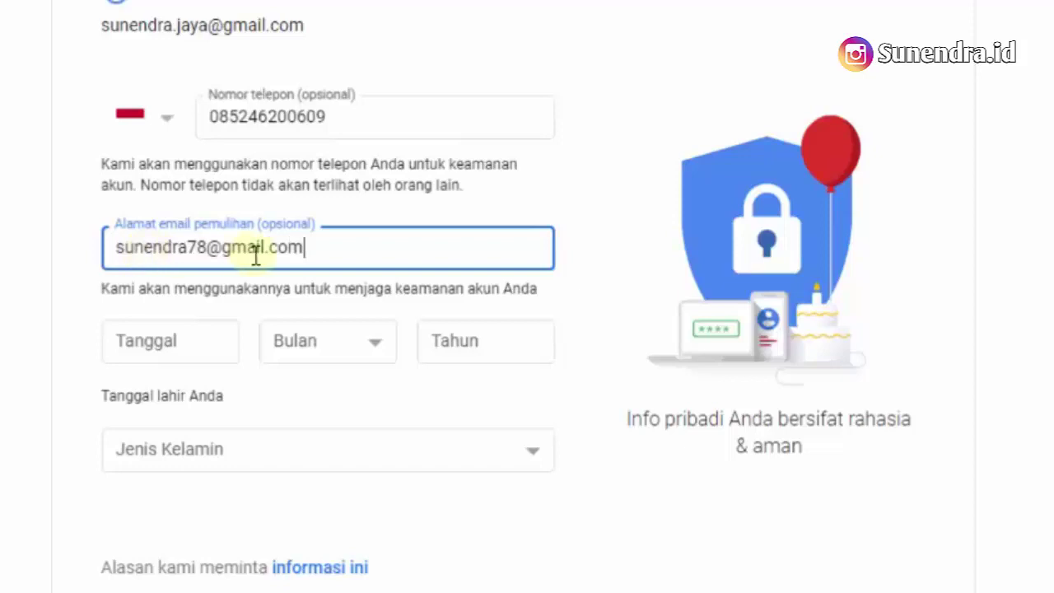
{"action": "scroll", "coordinate": [255, 252], "scroll_direction": "down", "scroll_amount": 1}
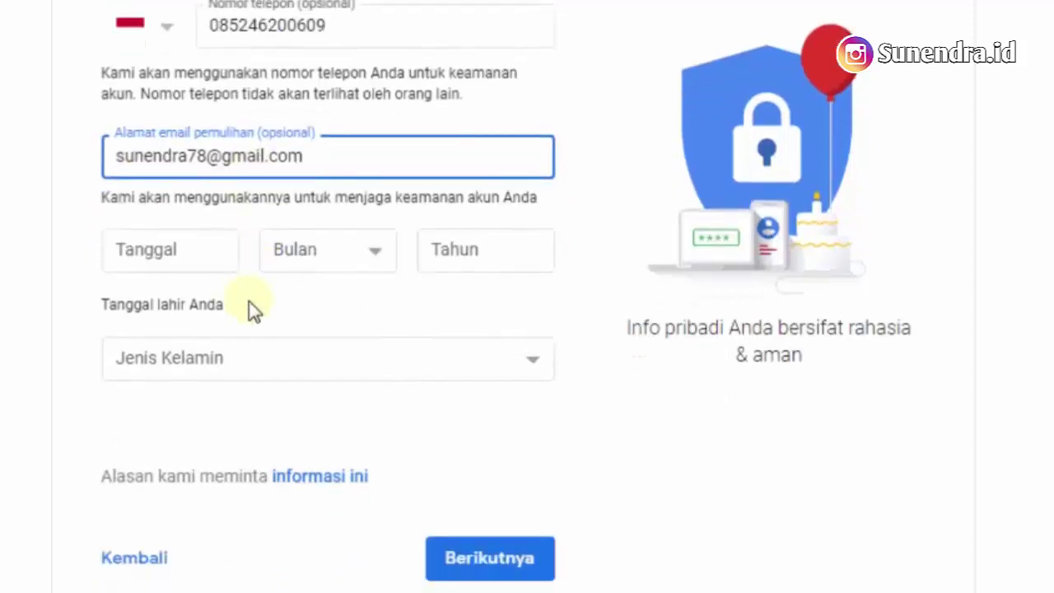
{"action": "left_click", "coordinate": [180, 253]}
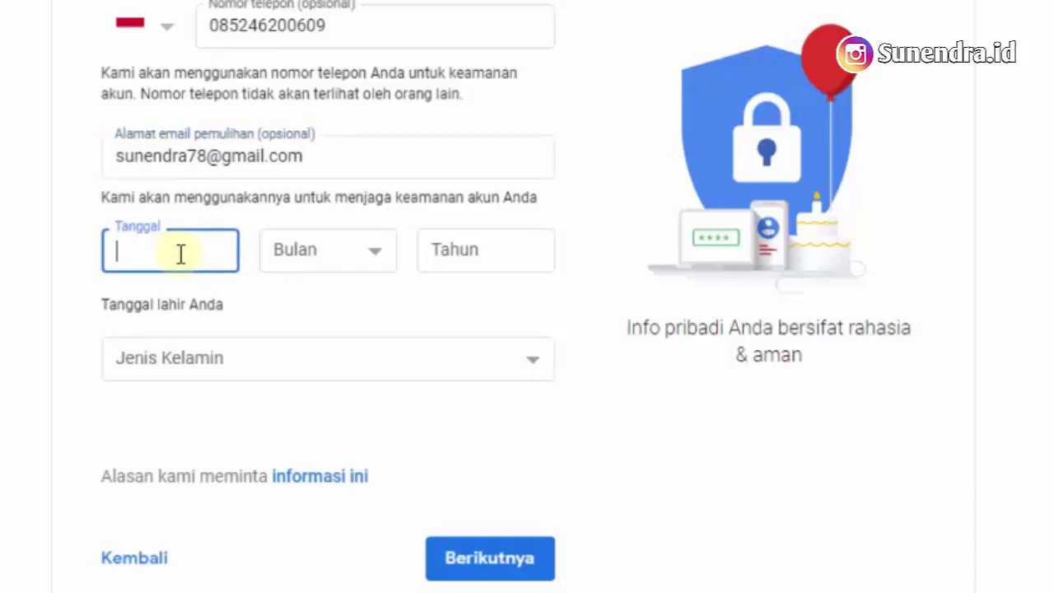
{"action": "type", "text": "18"}
{"action": "key", "text": "BackSpace"}
{"action": "type", "text": "4"}
{"action": "key", "text": "BackSpace"}
{"action": "type", "text": "8"}
{"action": "left_click", "coordinate": [381, 262]}
{"action": "left_click", "coordinate": [357, 348]}
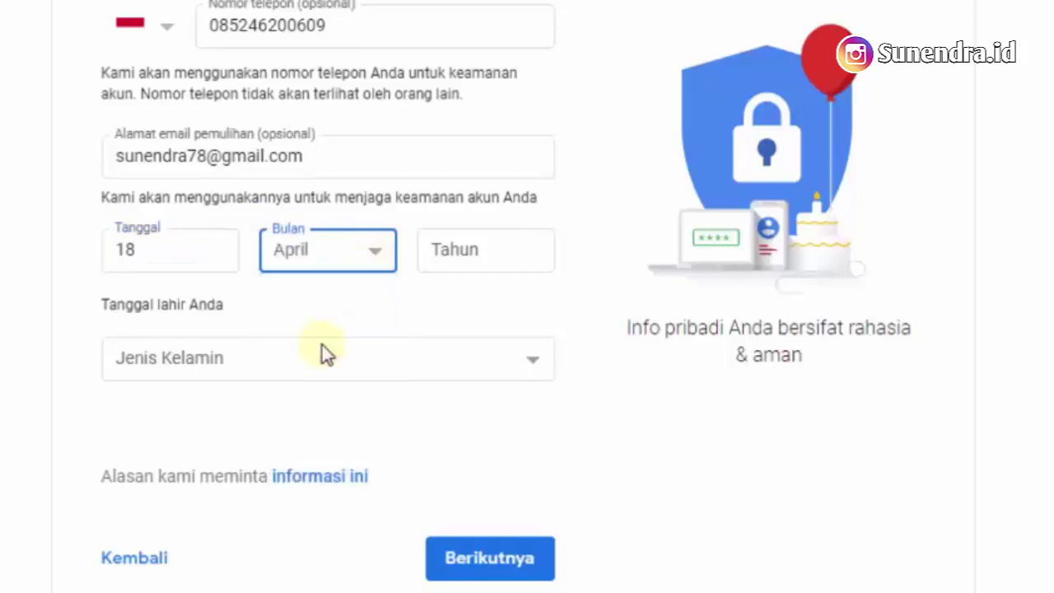
{"action": "left_click", "coordinate": [322, 356]}
{"action": "left_click", "coordinate": [443, 248]}
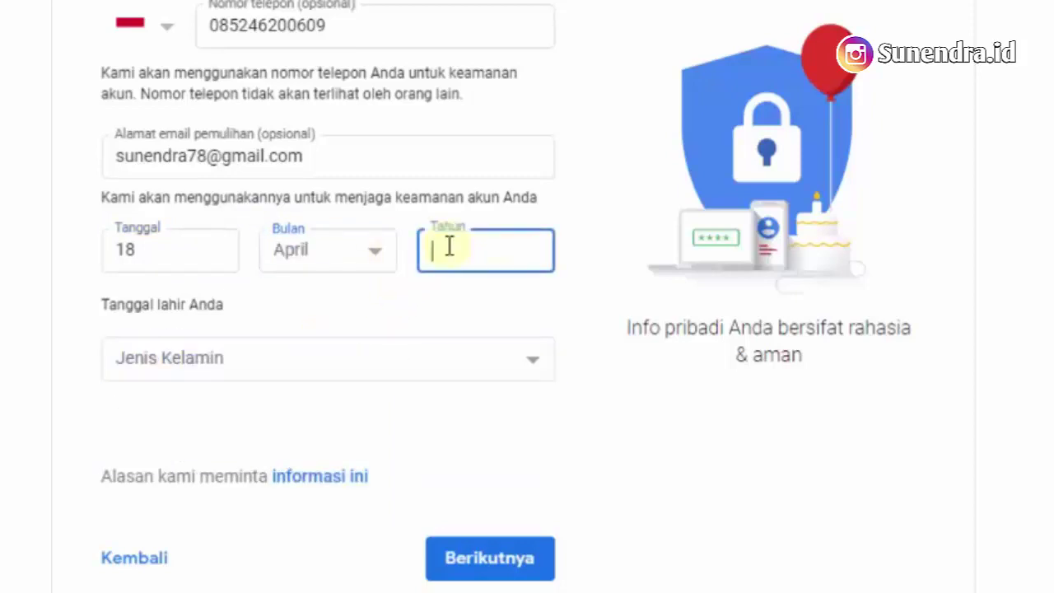
{"action": "type", "text": "1991"}
Set the gender (Jenis Kelamin) to Pria.
{"action": "left_click", "coordinate": [534, 359]}
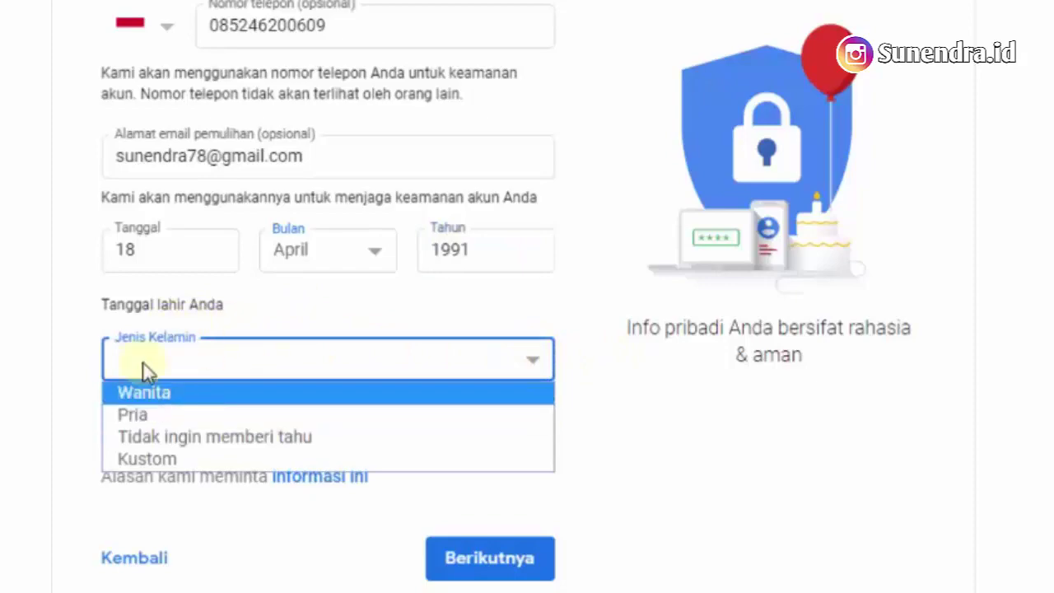
{"action": "left_click", "coordinate": [130, 413]}
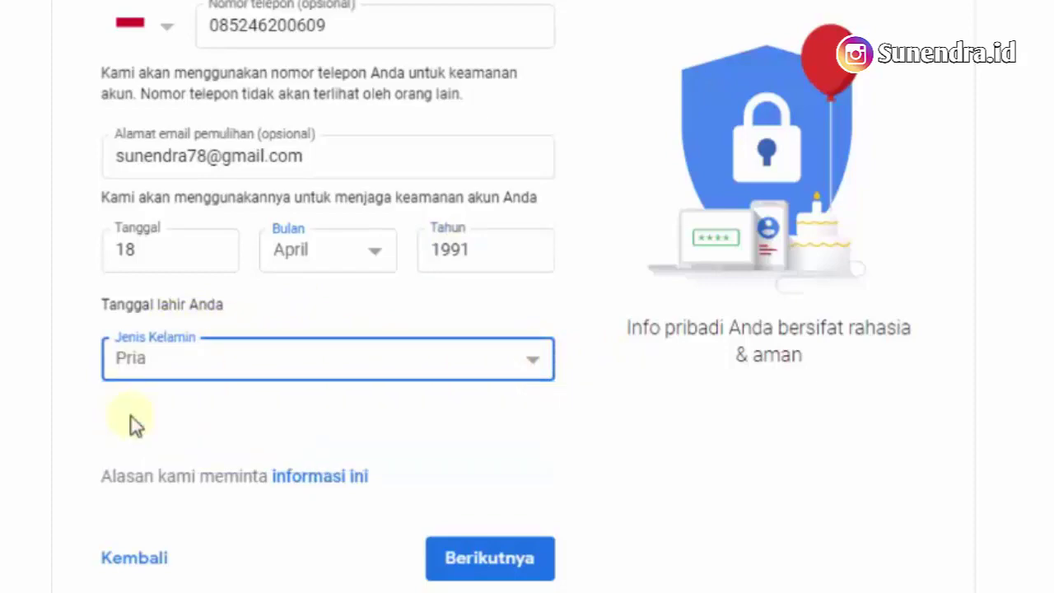
{"action": "scroll", "coordinate": [412, 306], "scroll_direction": "up", "scroll_amount": 2}
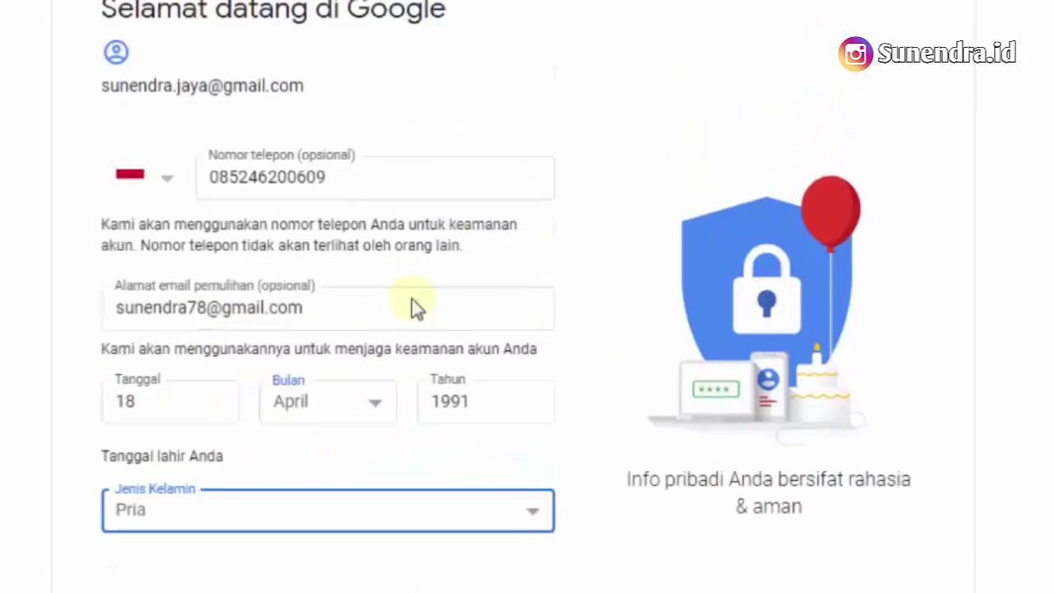
{"action": "scroll", "coordinate": [214, 424], "scroll_direction": "down", "scroll_amount": 2}
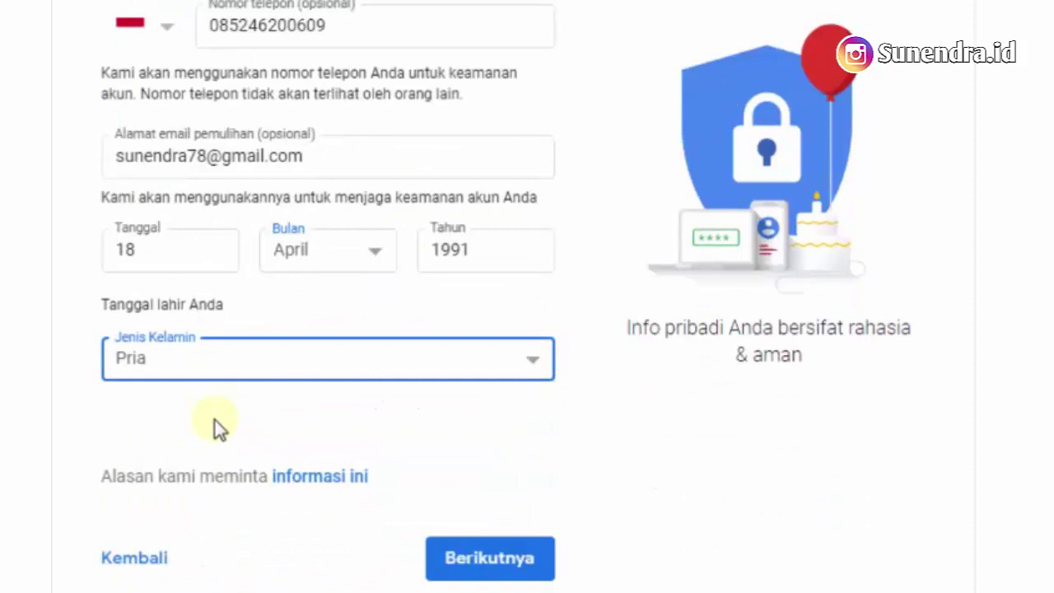
Submit the details, request the SMS code with Kirim, and verify the received code.
{"action": "left_click", "coordinate": [466, 566]}
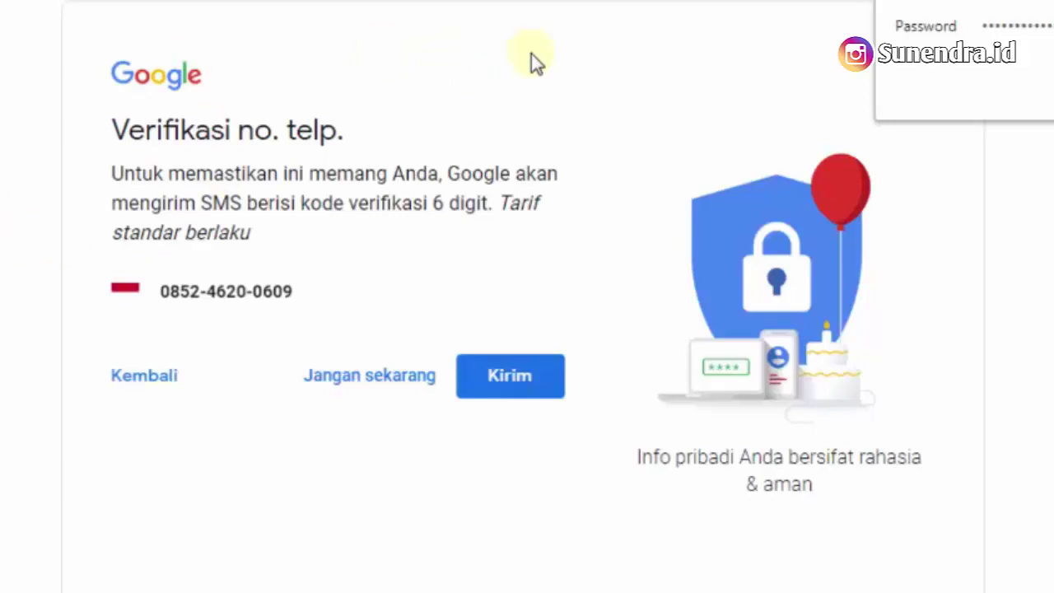
{"action": "left_click", "coordinate": [510, 384]}
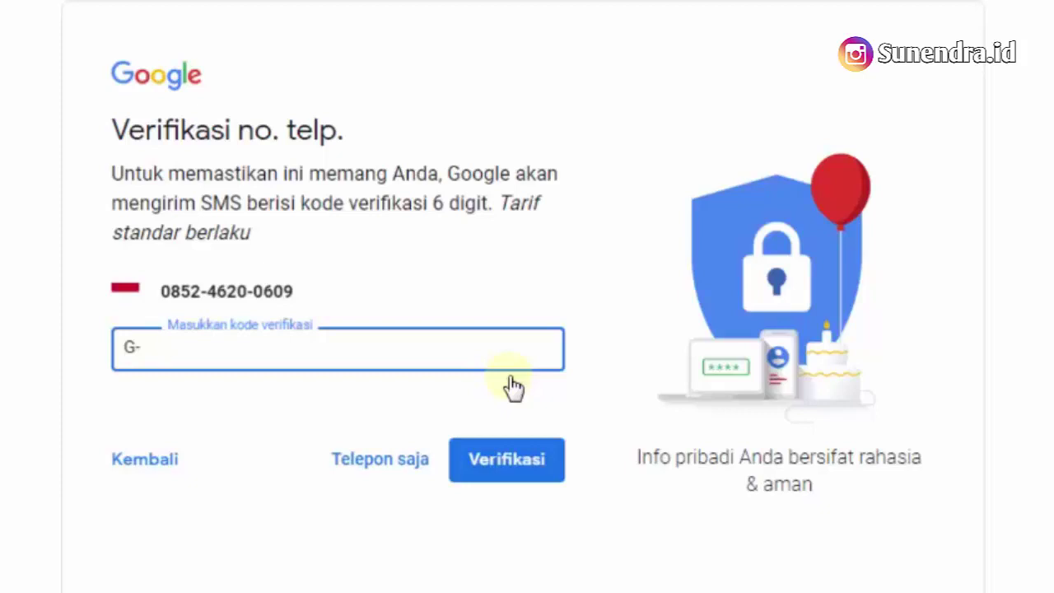
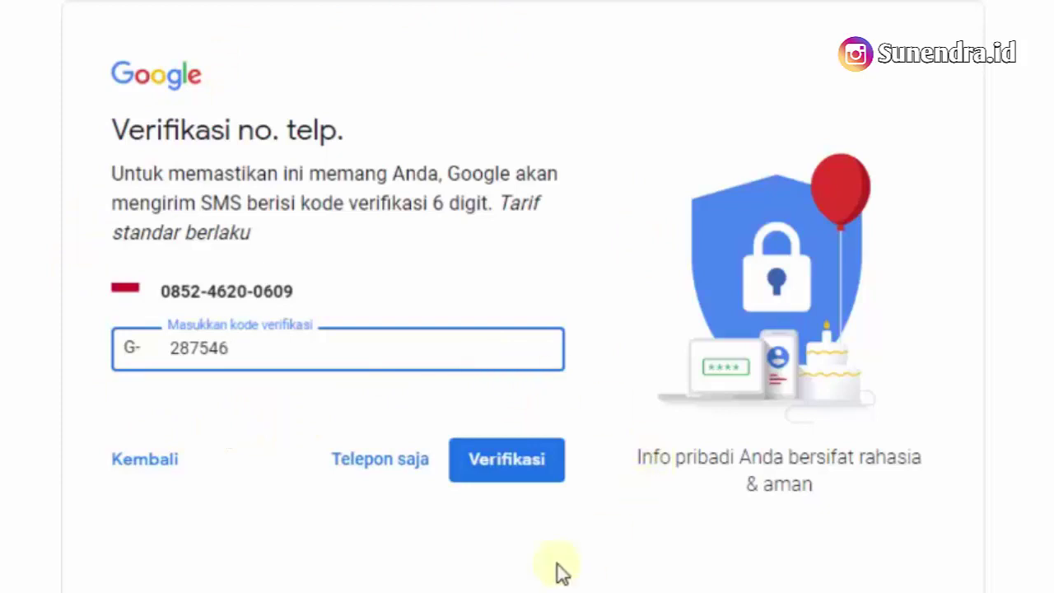
{"action": "left_click", "coordinate": [538, 468]}
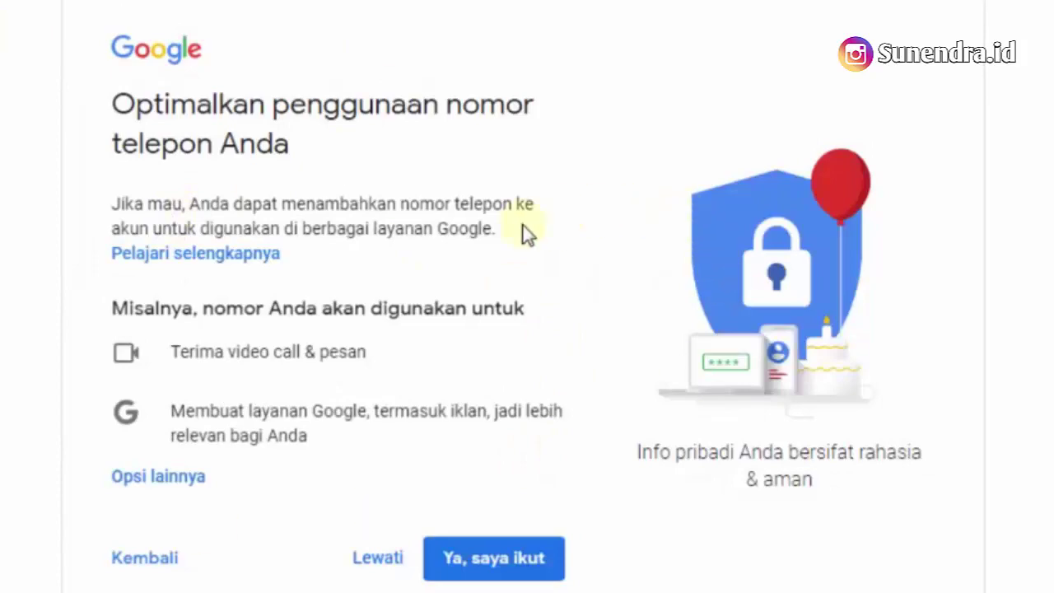
Skip the extra phone-number uses and accept Privasi dan Persyaratan with 'Saya setuju'.
{"action": "left_click", "coordinate": [380, 560]}
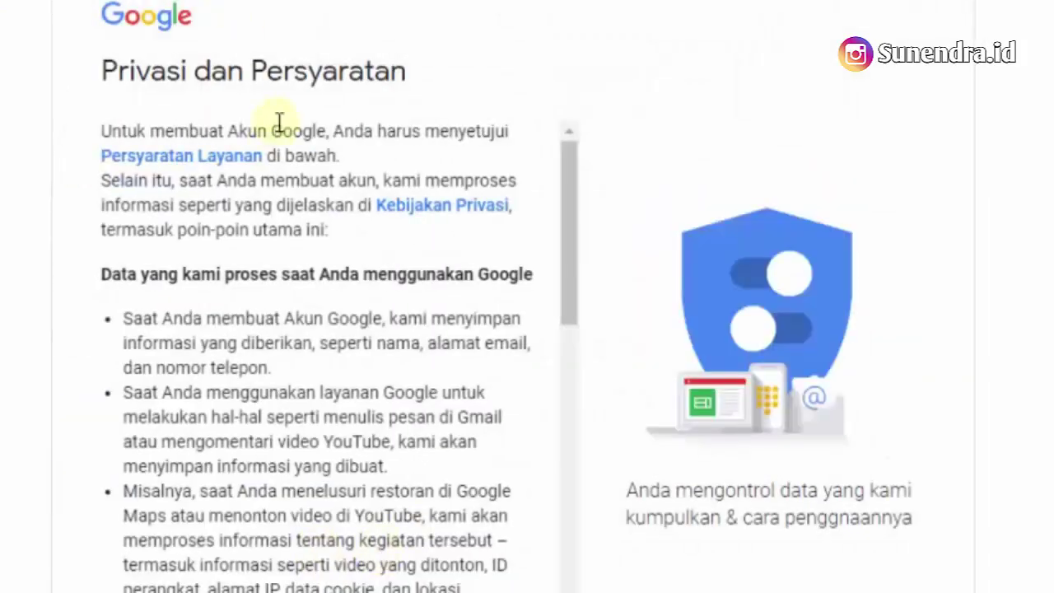
{"action": "scroll", "coordinate": [270, 138], "scroll_direction": "down", "scroll_amount": 1}
{"action": "scroll", "coordinate": [270, 139], "scroll_direction": "down", "scroll_amount": 10}
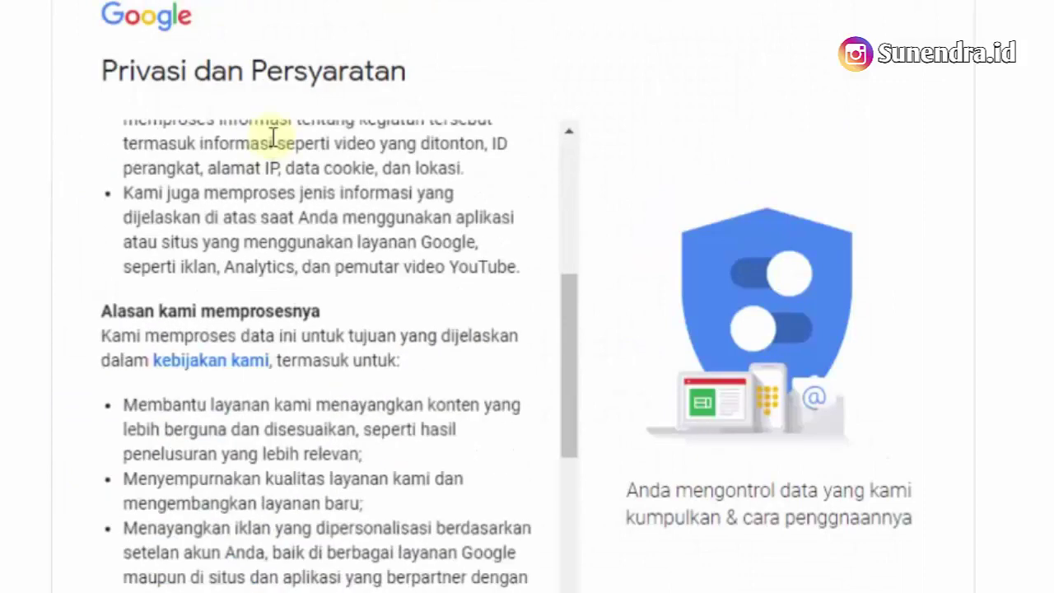
{"action": "scroll", "coordinate": [397, 218], "scroll_direction": "down", "scroll_amount": 1}
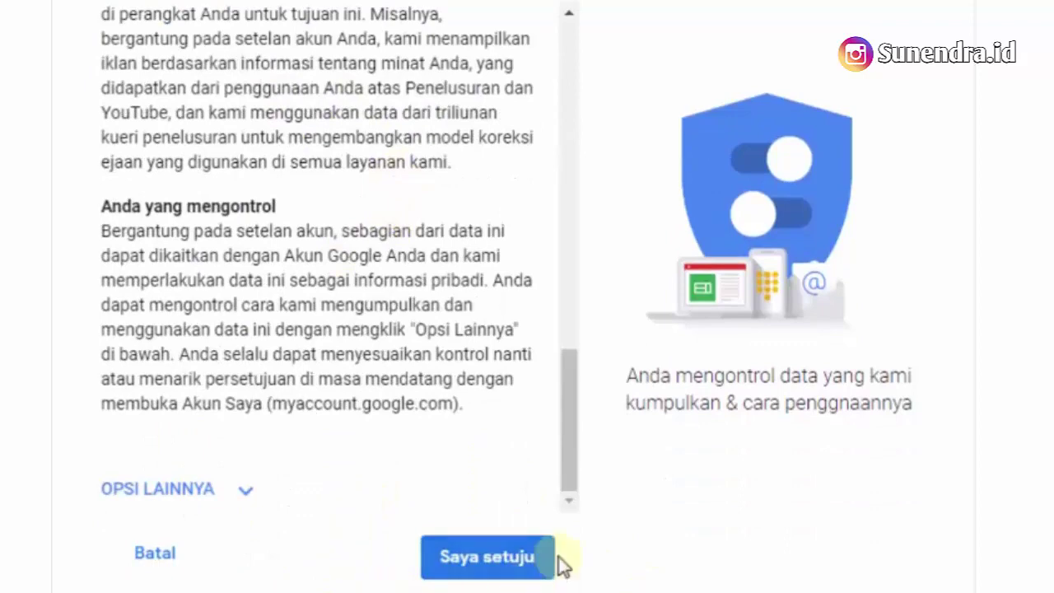
{"action": "left_click", "coordinate": [502, 564]}
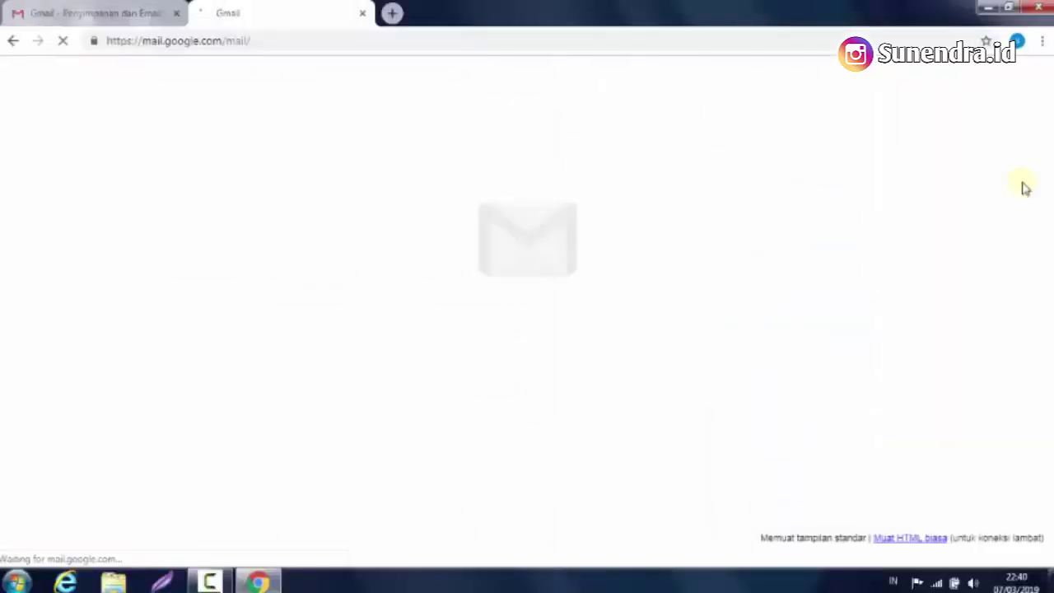